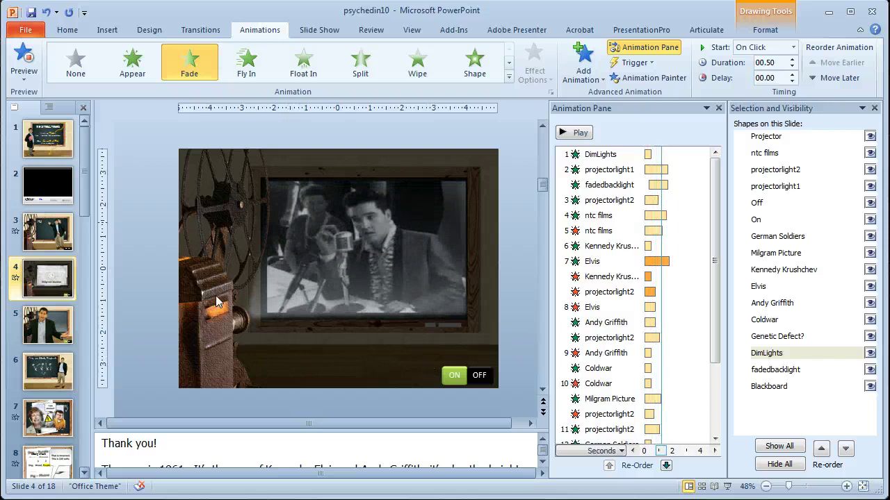
- Hide all shapes on slide 4, show only Blackboard, fadedbacklight and DimLights again, and select fadedbacklight
left_click(27, 57)
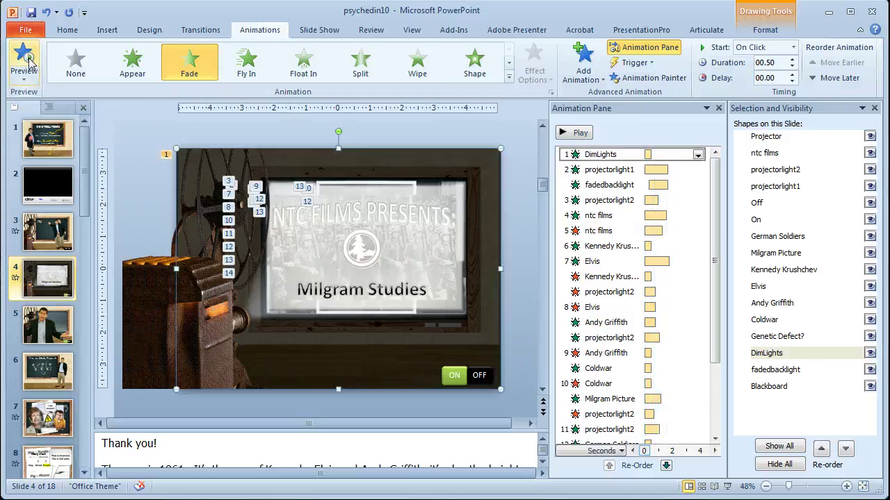
left_click(779, 464)
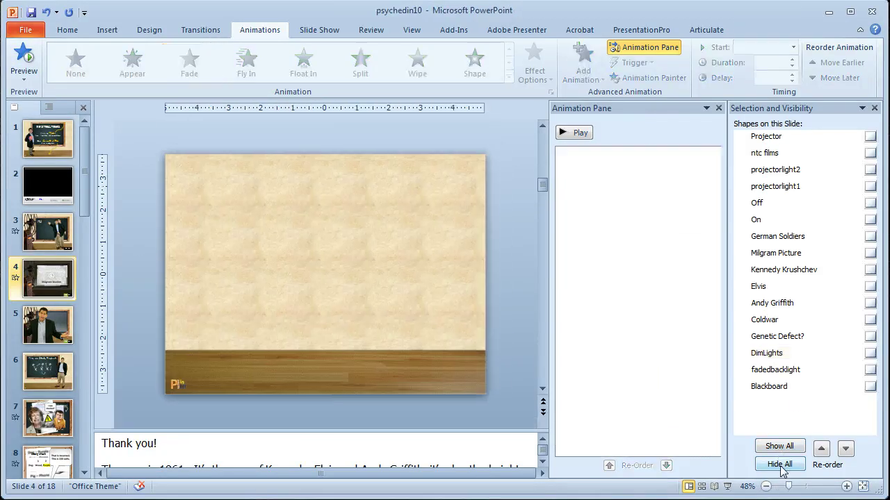
left_click(869, 386)
left_click(869, 370)
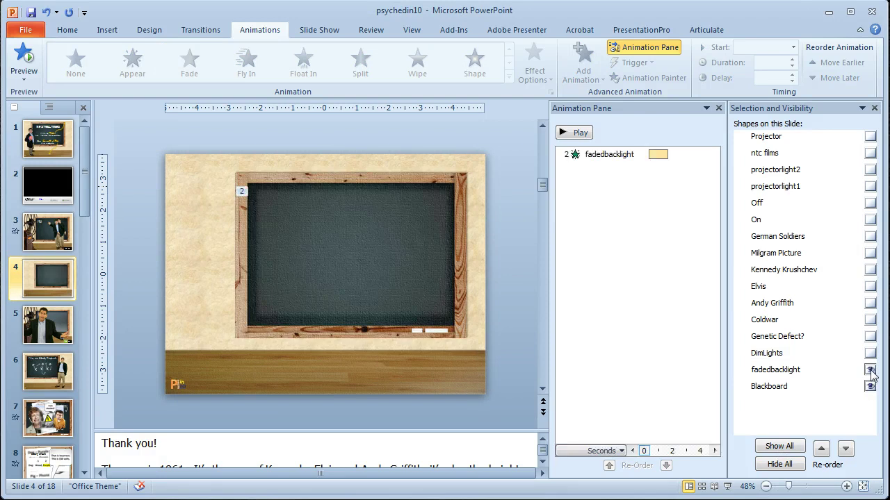
left_click(869, 353)
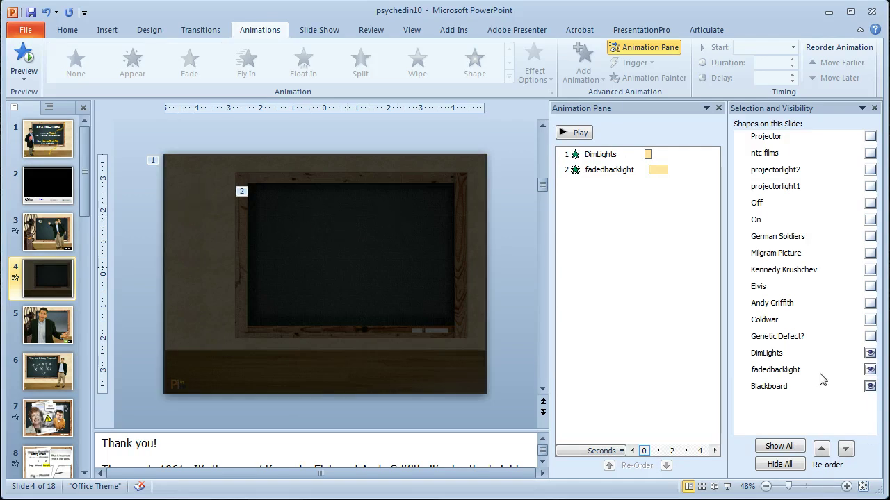
left_click(775, 370)
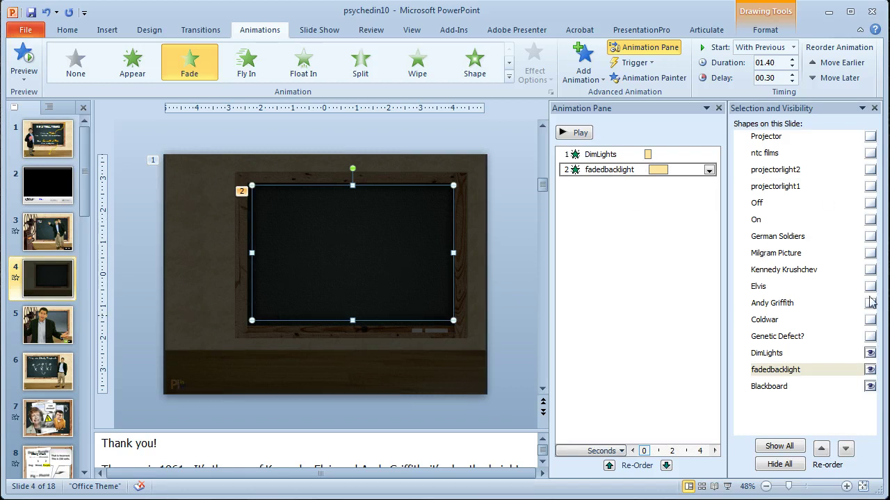
- Try out the visibility of Projector and both projector lights, leaving only projectorlight1 shown of the three, and select it
left_click(870, 137)
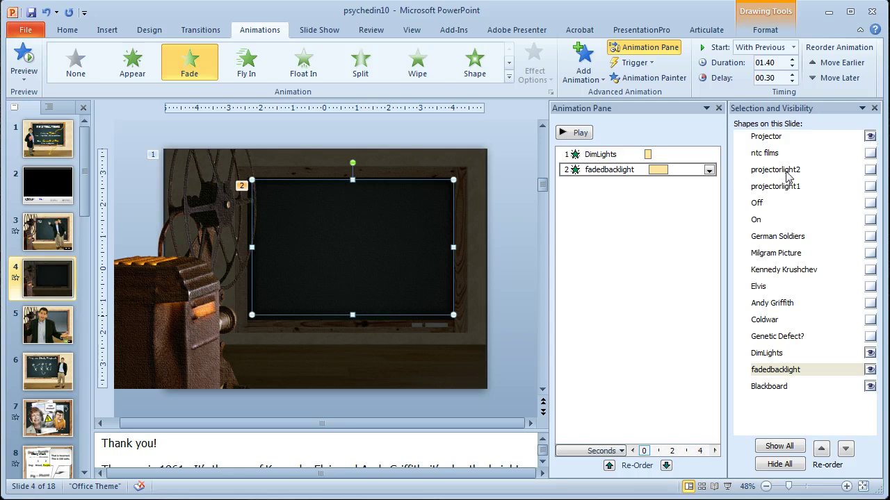
left_click(870, 170)
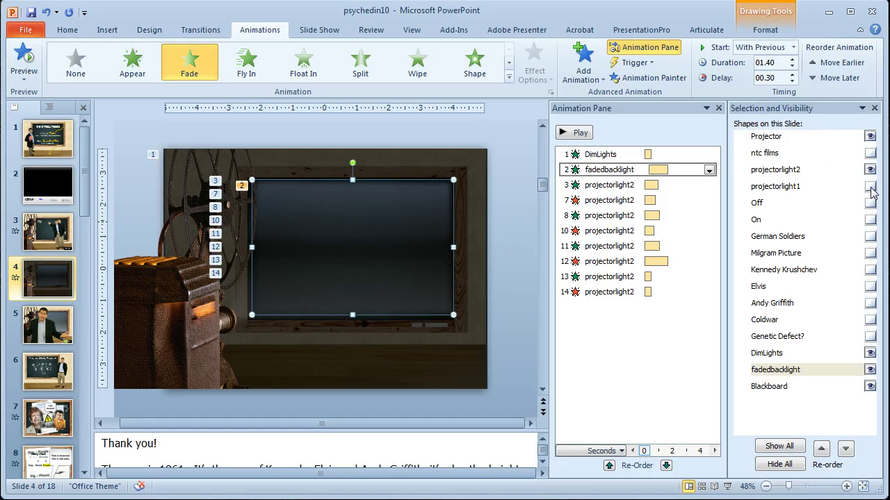
left_click(871, 187)
left_click(870, 170)
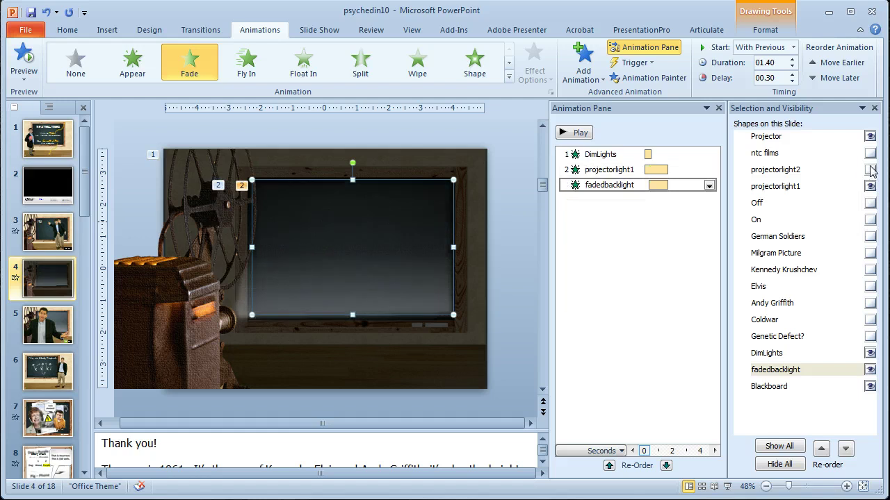
left_click(871, 137)
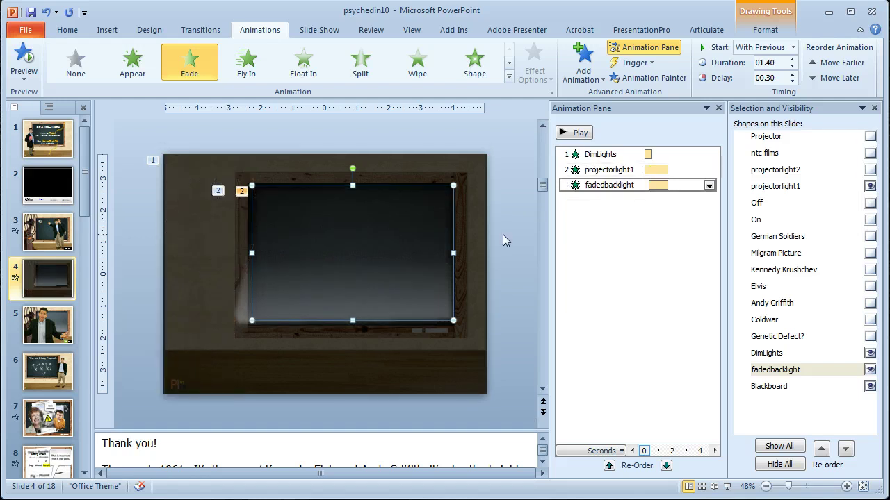
double_click(389, 249)
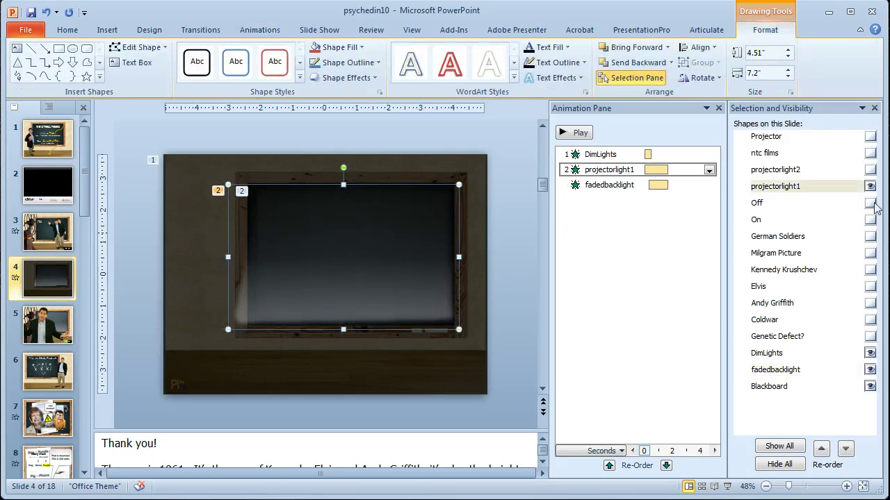
- Compare projectorlight1 and projectorlight2 by alternating their visibility, and leave both lights shown
left_click(870, 171)
left_click(870, 186)
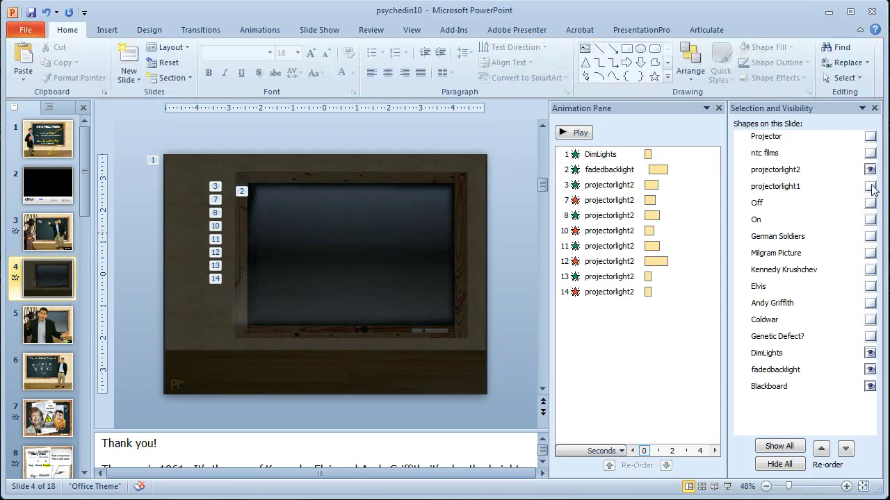
left_click(870, 170)
left_click(870, 170)
left_click(870, 186)
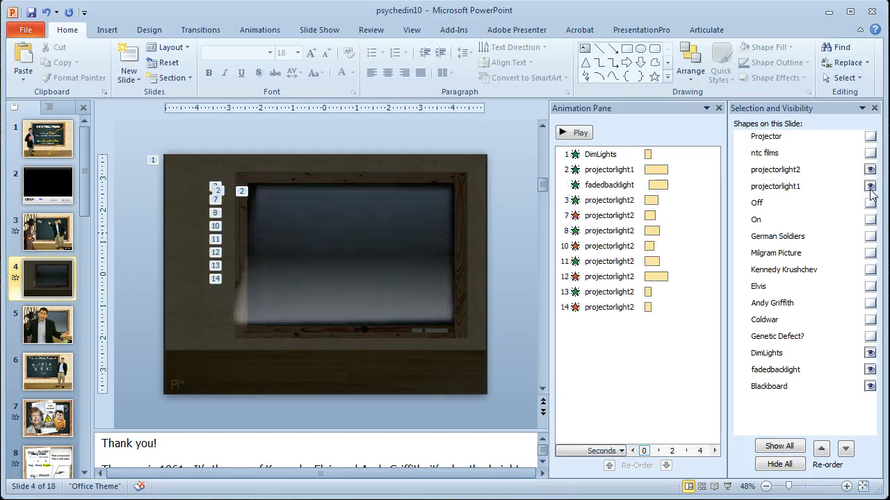
left_click(870, 187)
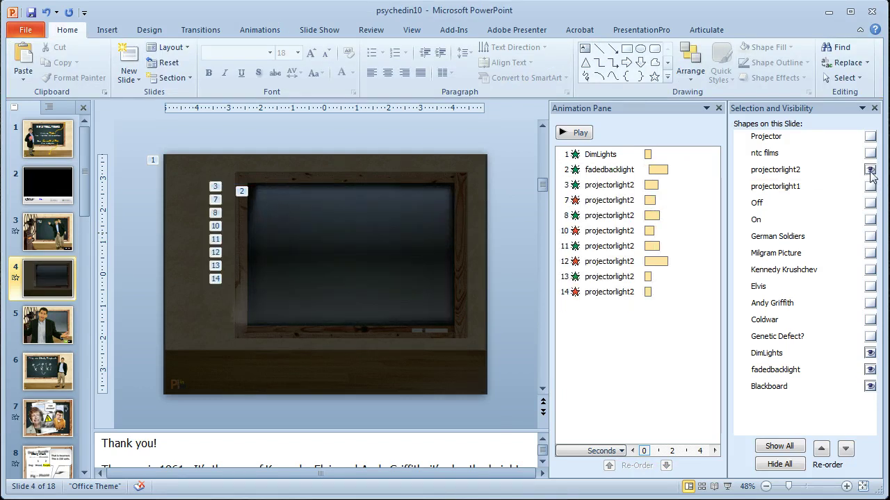
left_click(870, 170)
left_click(870, 186)
left_click(870, 170)
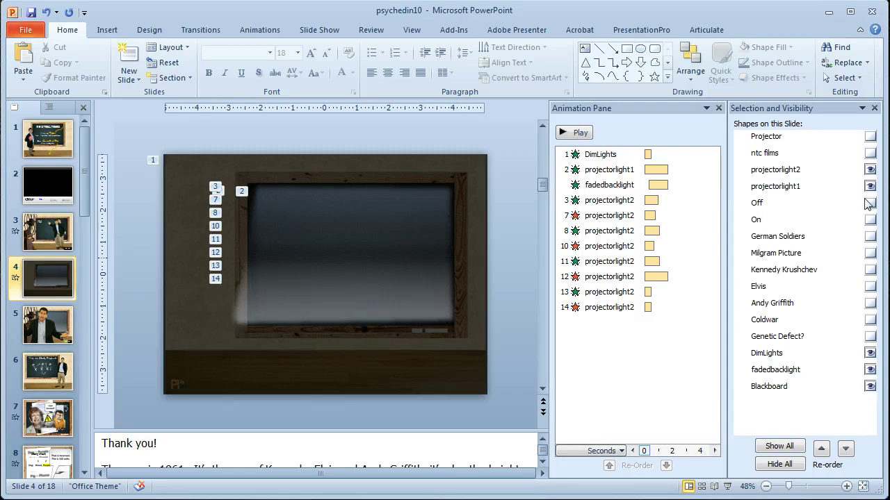
left_click(870, 186)
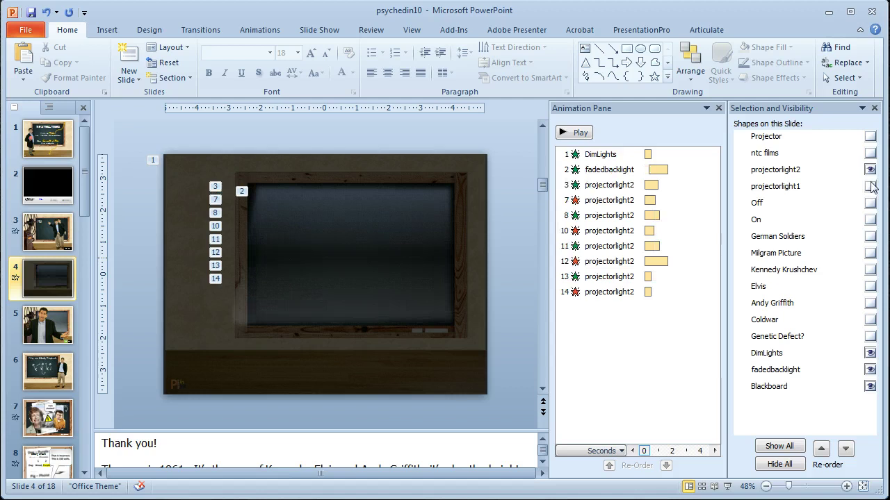
left_click(870, 169)
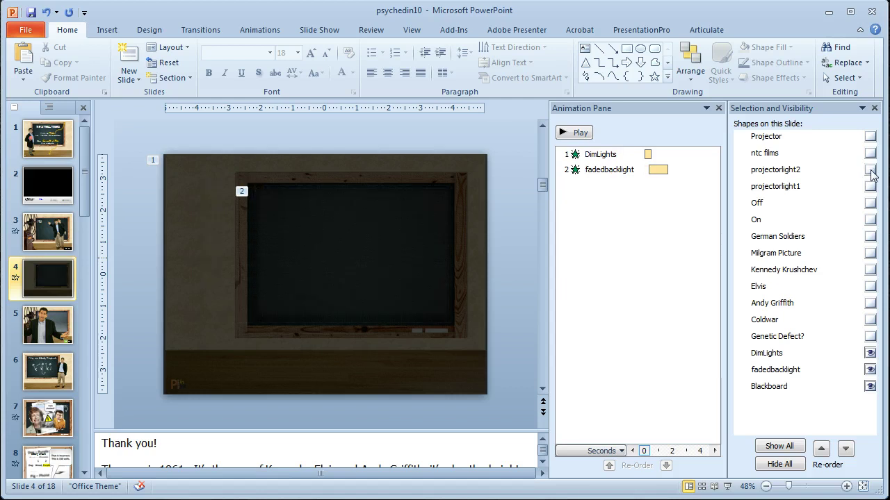
left_click(871, 169)
left_click(870, 186)
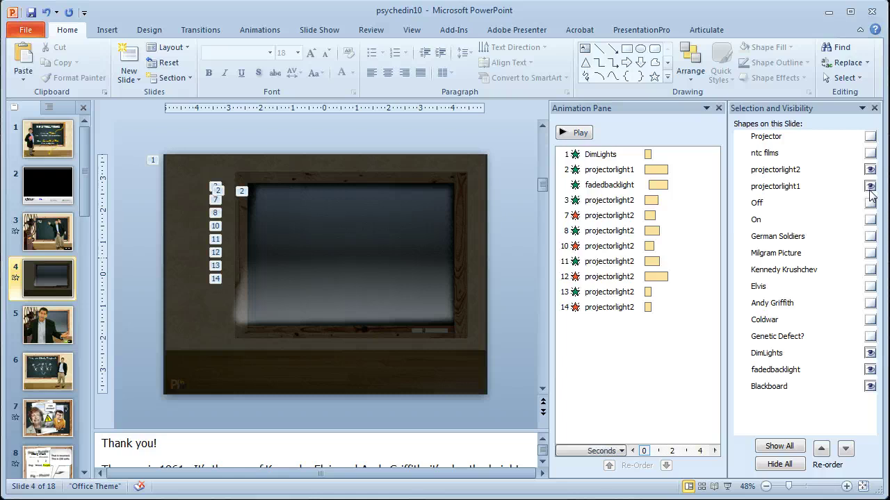
- Display the edit points of the projectorlight2 shape to examine its skewed outline
left_click(408, 236)
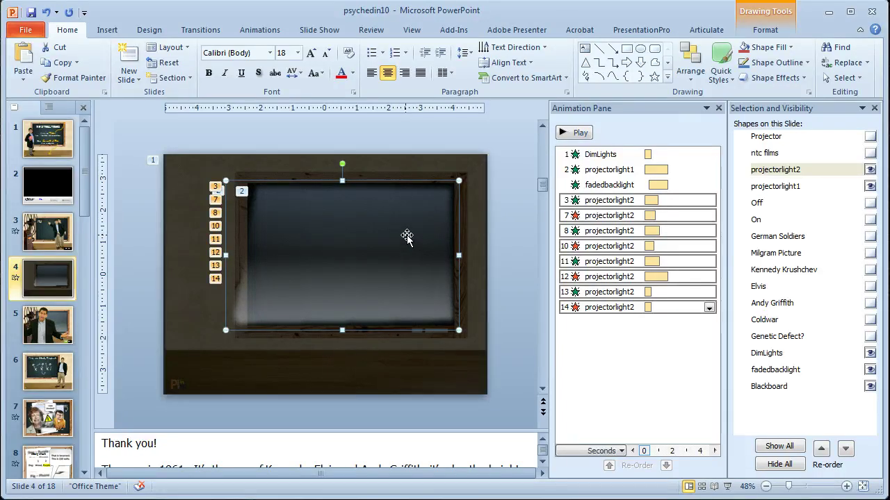
right_click(403, 236)
left_click(436, 325)
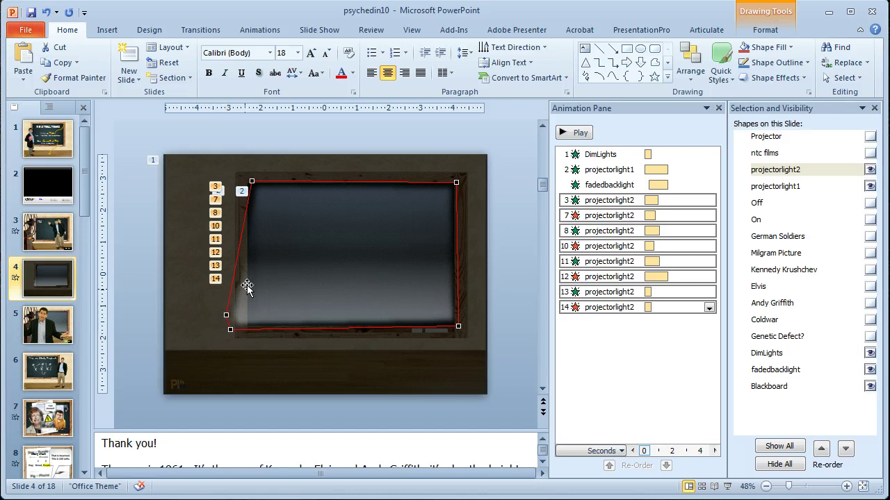
- Draw a rectangle about 4.24" high and 6.28" wide over the blackboard's writing surface
left_click(107, 29)
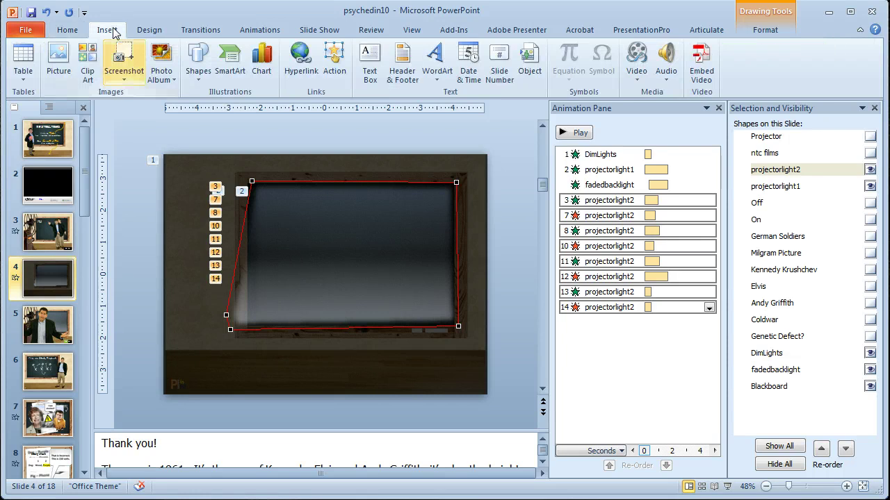
left_click(195, 76)
left_click(234, 106)
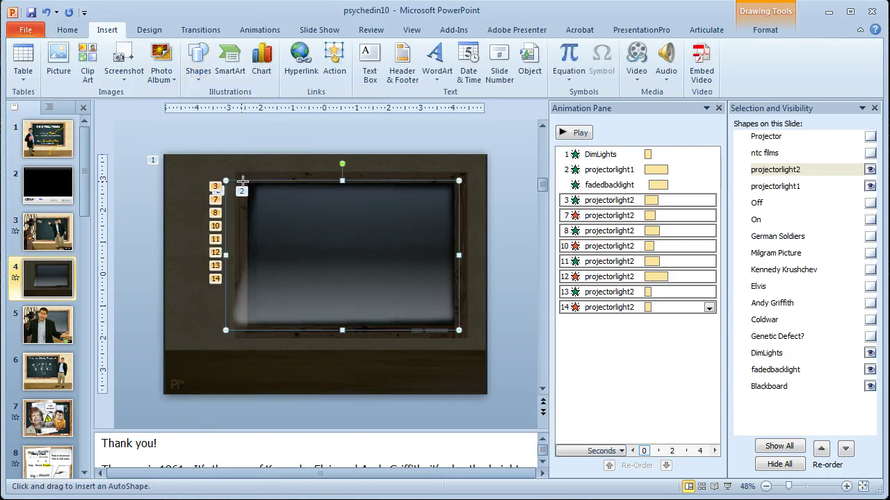
left_click_drag(248, 182, 452, 321)
key("Escape")
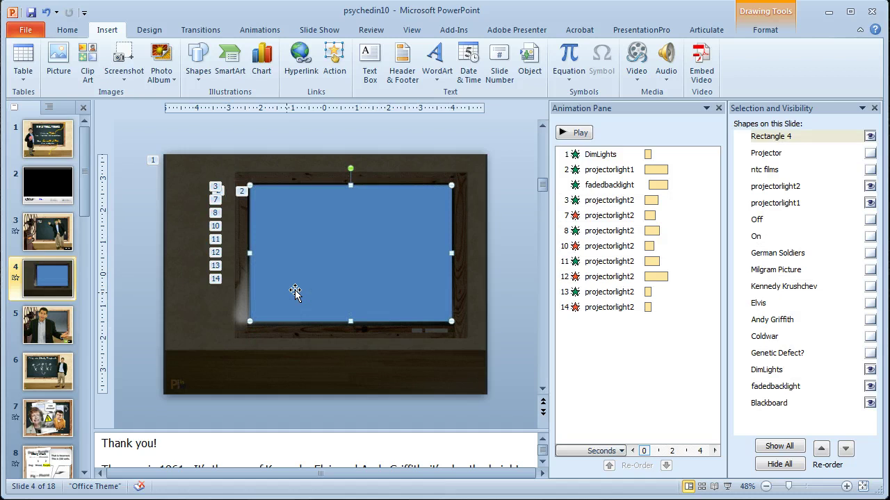
- Add a point on the rectangle's lower edge near its left corner and pull that corner area outward, making the shape about 4.54" by 6.83"
right_click(295, 290)
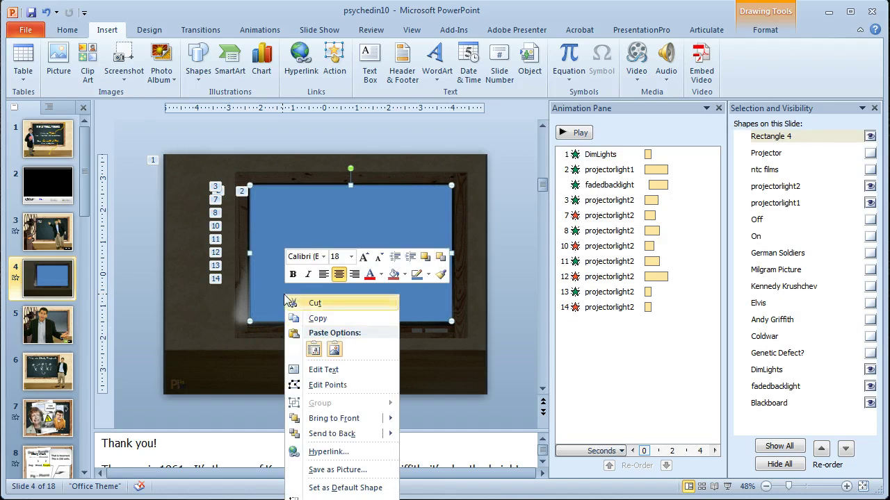
left_click(317, 385)
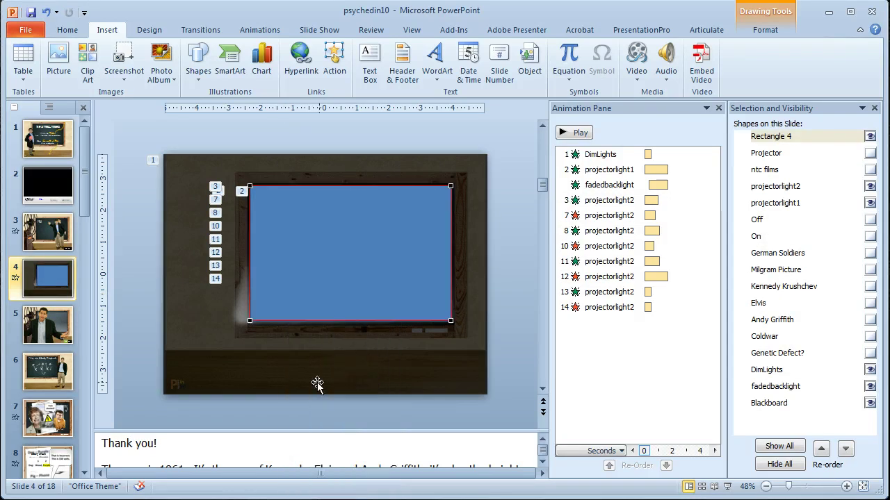
right_click(262, 323)
left_click(274, 332)
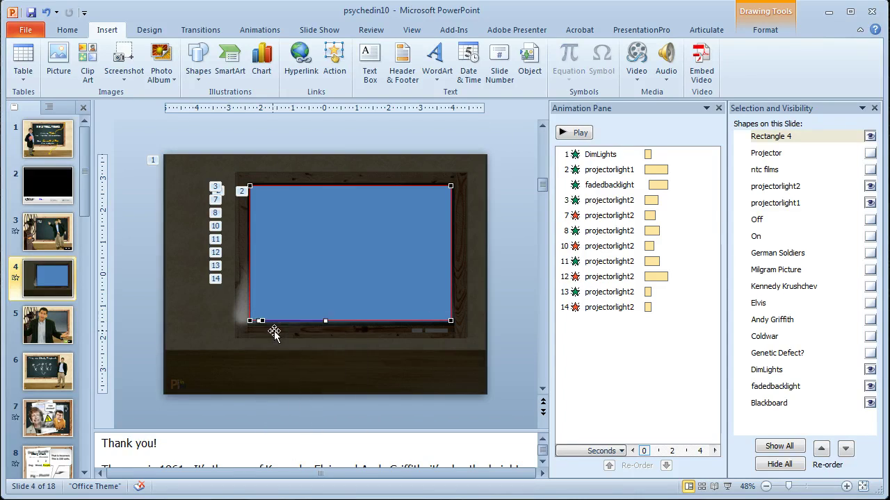
double_click(307, 242)
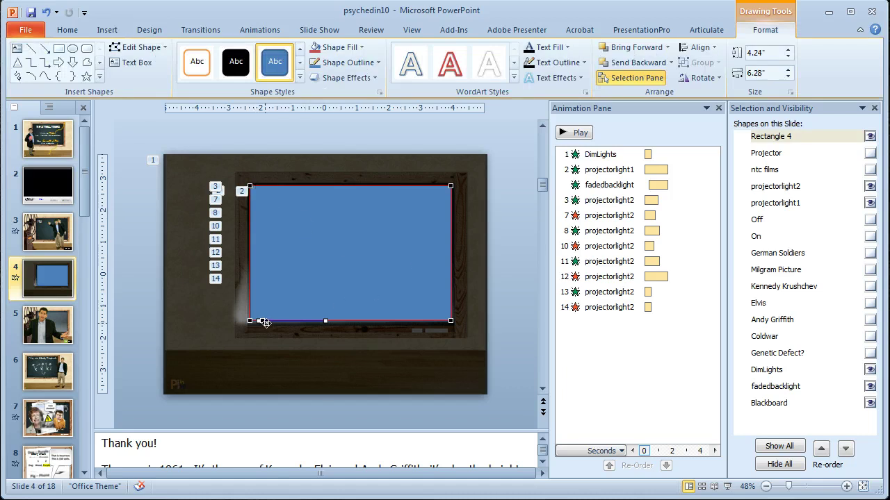
left_click_drag(263, 320, 244, 332)
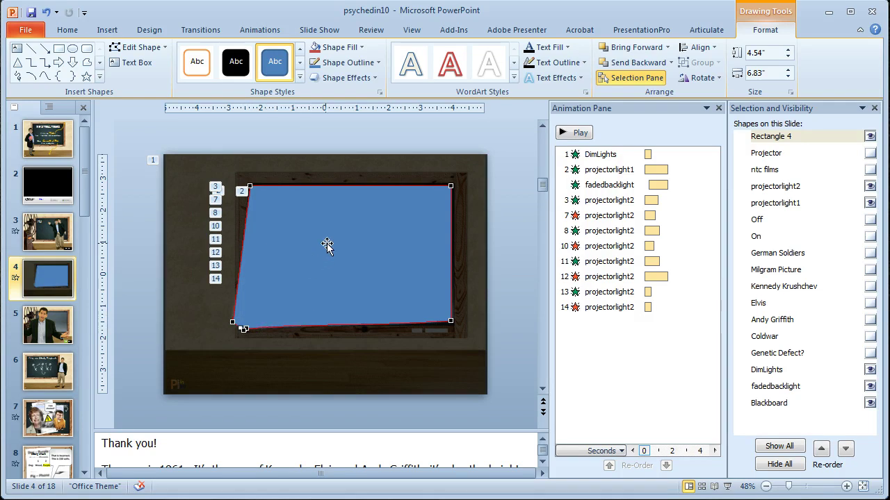
- Apply a 10 Point Soft Edges effect to the skewed blue shape
left_click(346, 77)
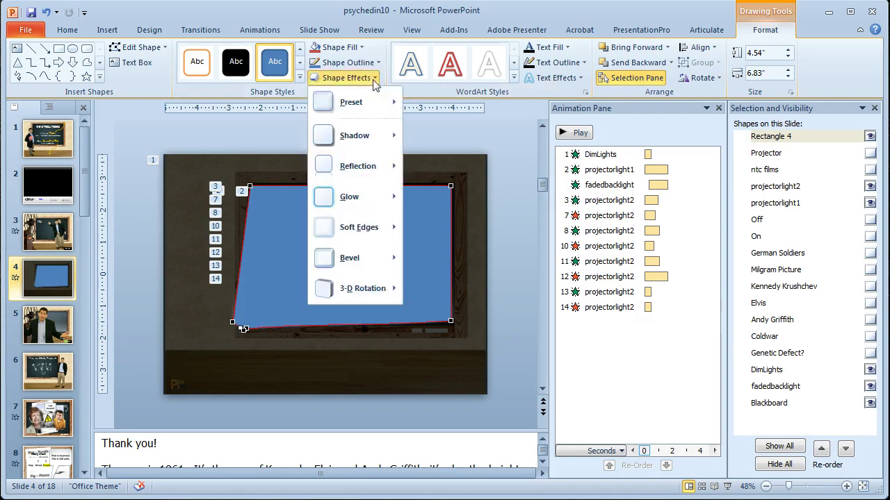
mouse_move(376, 228)
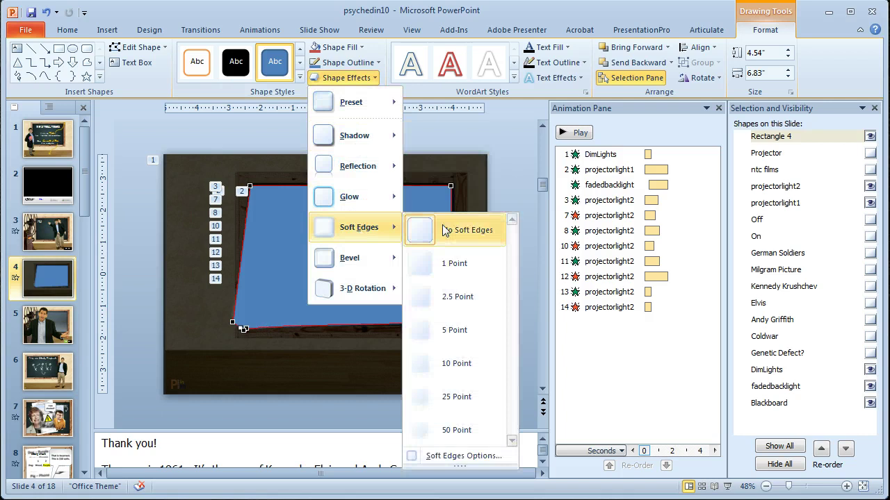
left_click(452, 363)
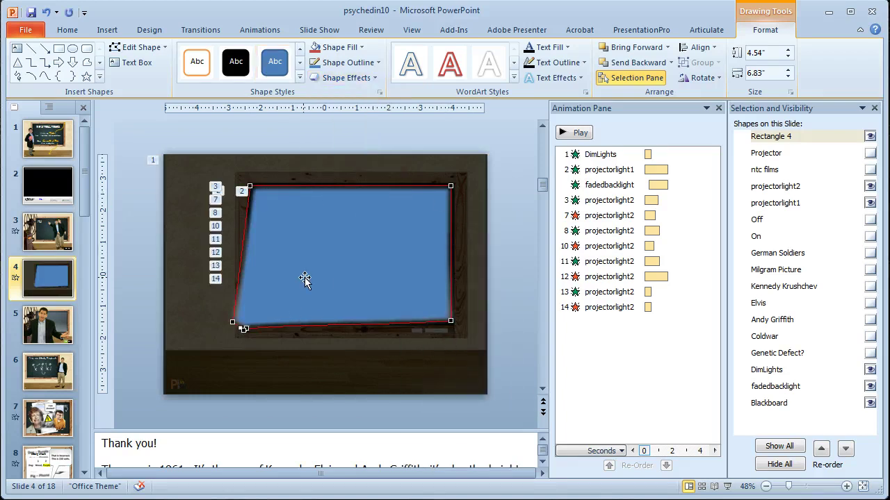
- Change the skewed shape's fill from solid to a gradient fill, keeping the offered gradient settings, and close the formatting dialog
right_click(331, 255)
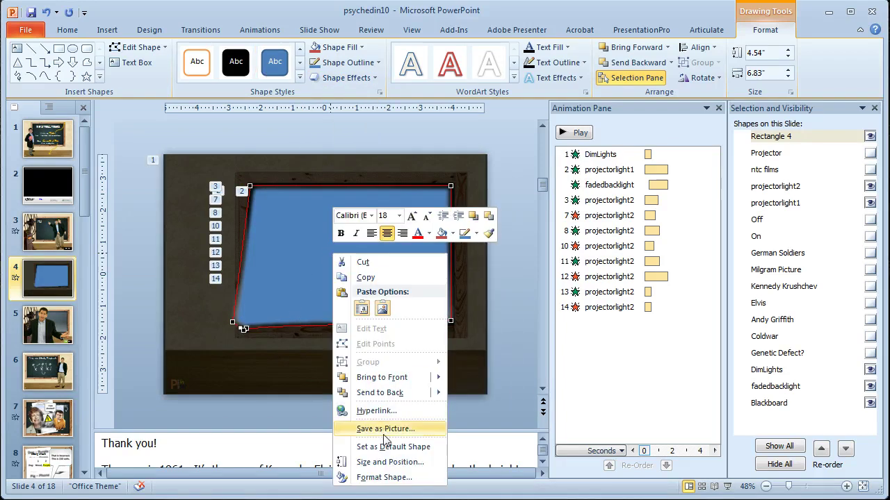
left_click(387, 477)
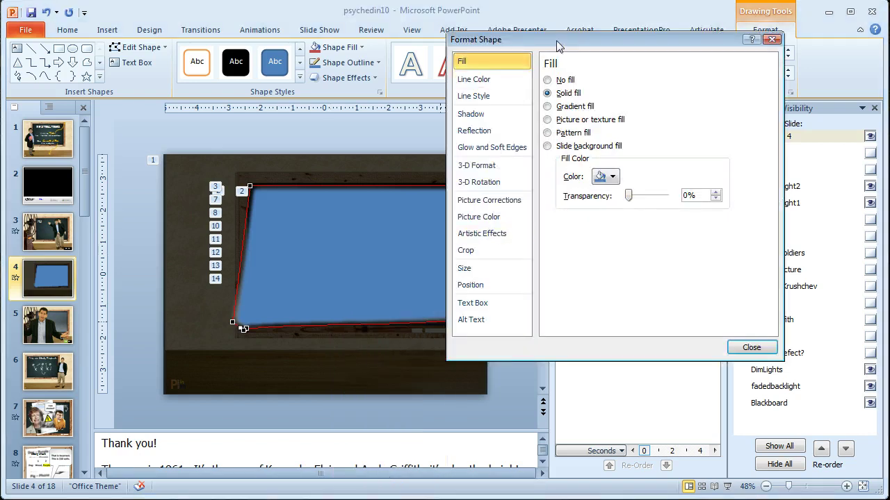
left_click(548, 106)
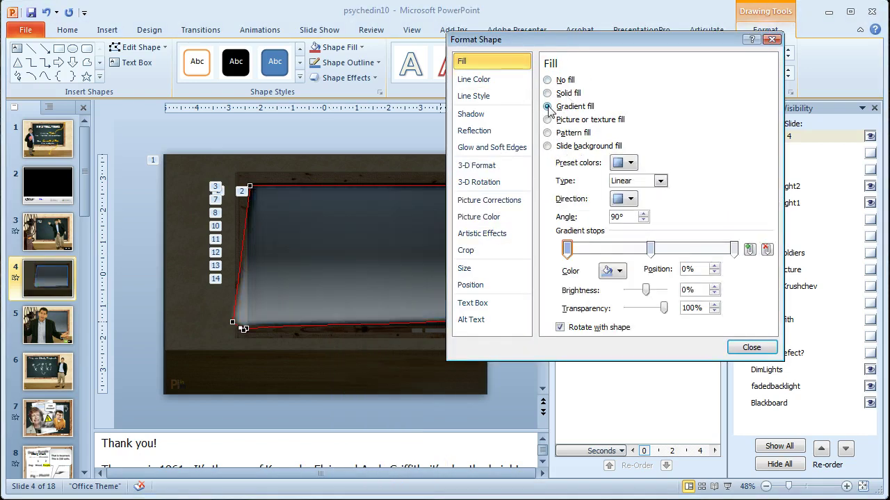
left_click_drag(602, 50, 634, 44)
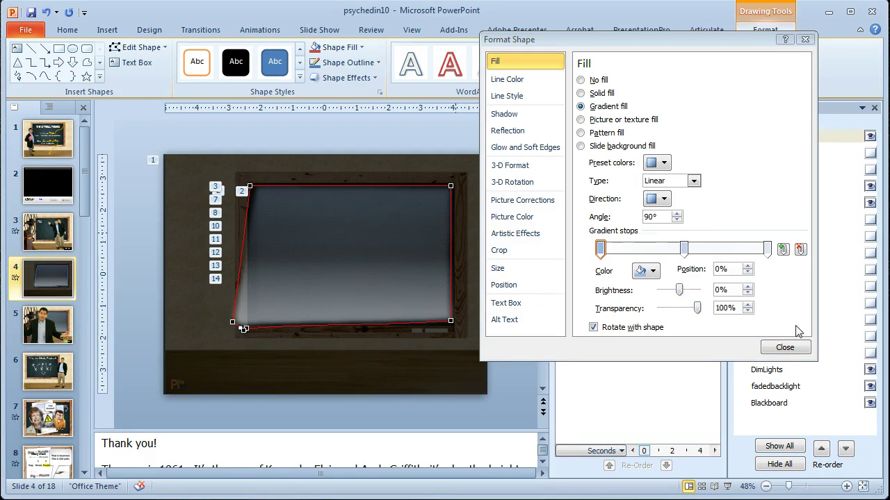
left_click(784, 348)
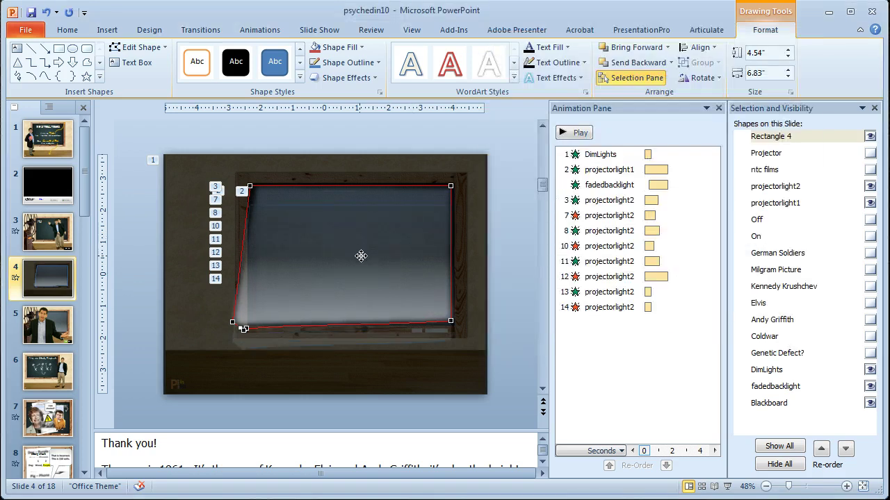
- Shift the skewed gradient shape slightly to line up with the blackboard's writing surface, and make all objects on the slide visible
mouse_move(359, 256)
left_mouse_down()
mouse_move(361, 276)
mouse_move(360, 256)
left_mouse_up()
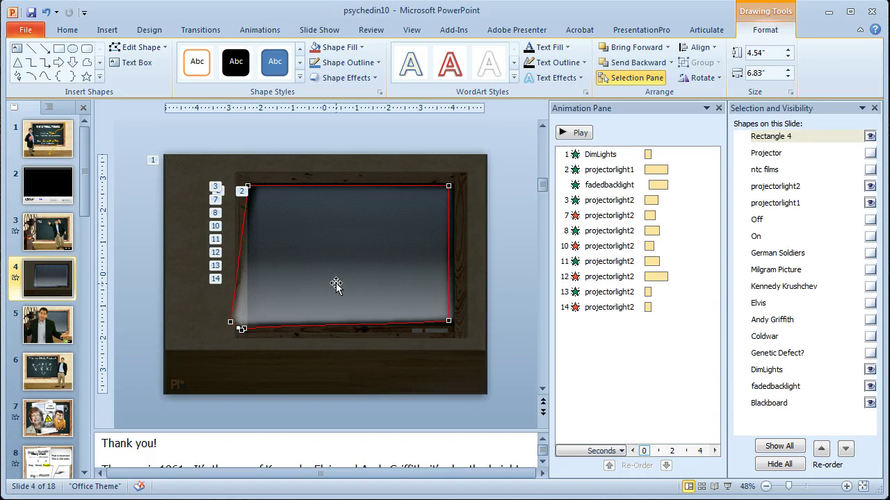
mouse_move(337, 287)
left_mouse_down()
mouse_move(334, 349)
mouse_move(341, 295)
left_mouse_up()
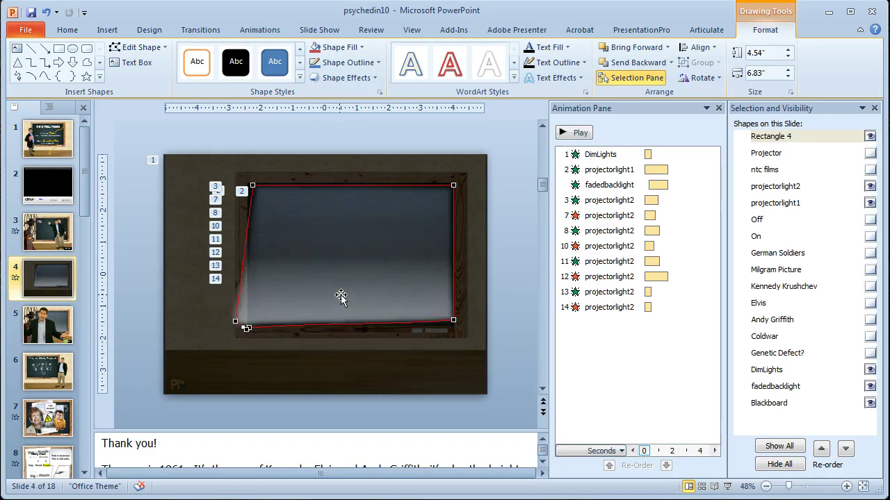
left_click(870, 136)
left_click(778, 446)
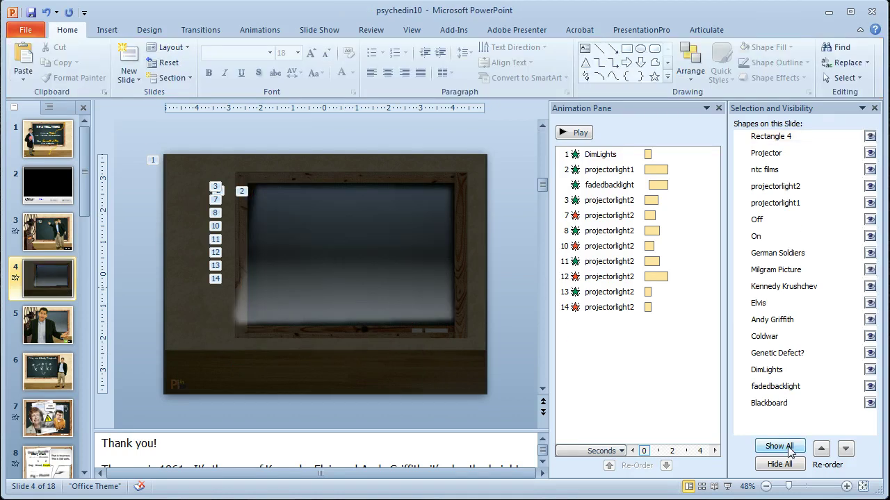
- Look through the slide's animation sequence and select the projectorlight1 entrance, followed by the first projectorlight2 entrance
scroll(716, 212, "down", 3)
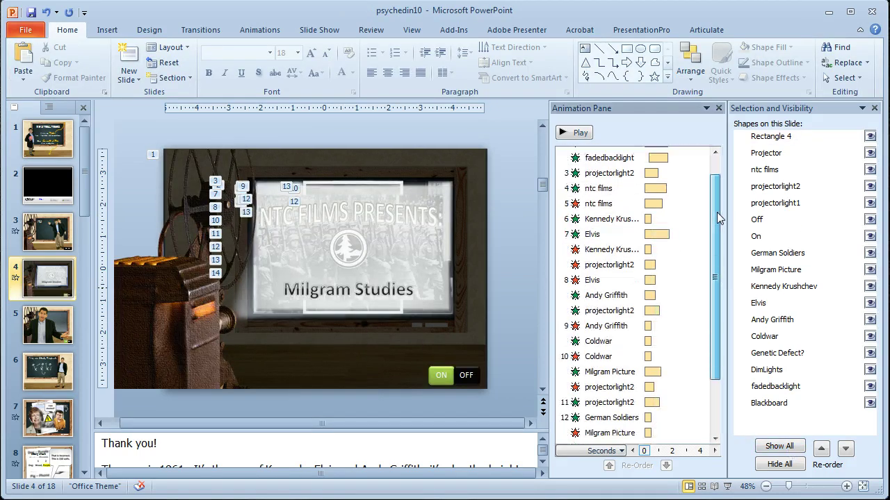
scroll(711, 193, "up", 3)
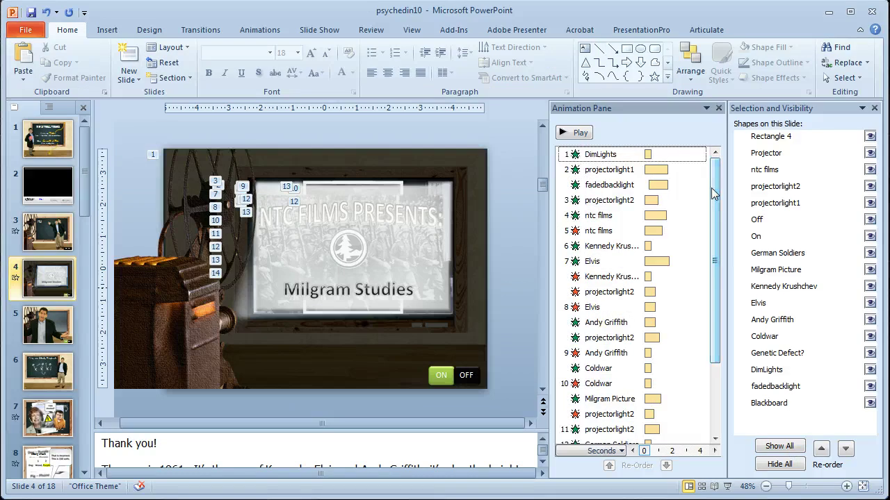
left_click(615, 169)
left_click(611, 200)
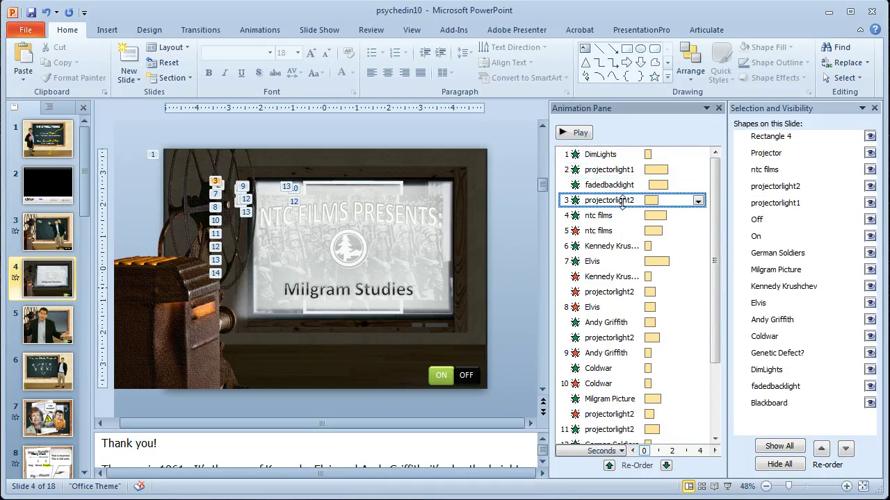